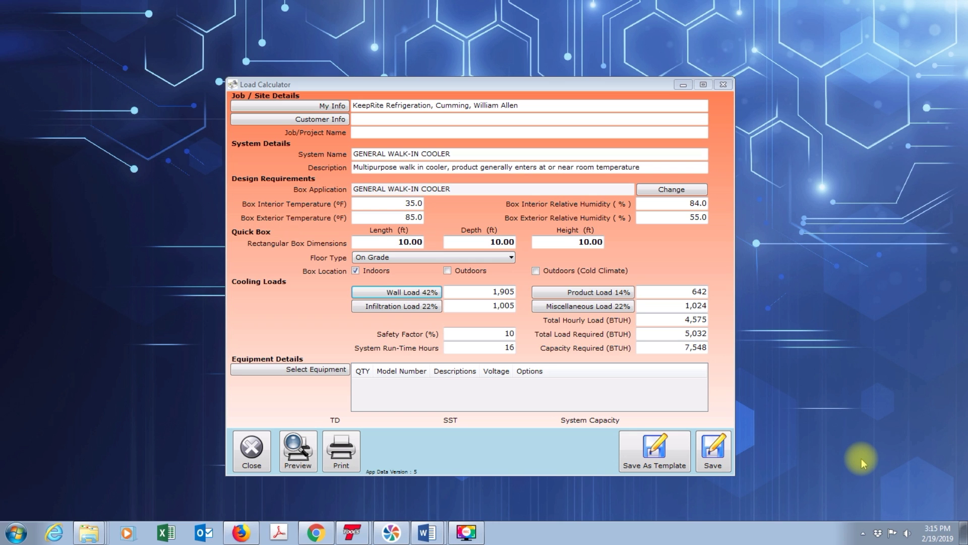
# Step: Open the wall load details and add an opening of type Door to the front wall section
pyautogui.click(421, 298)
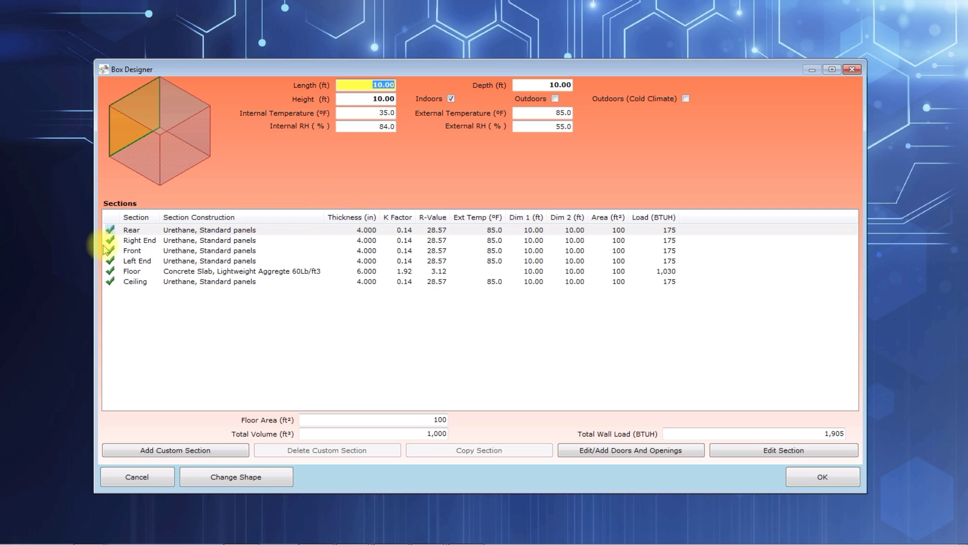
pyautogui.doubleClick(148, 251)
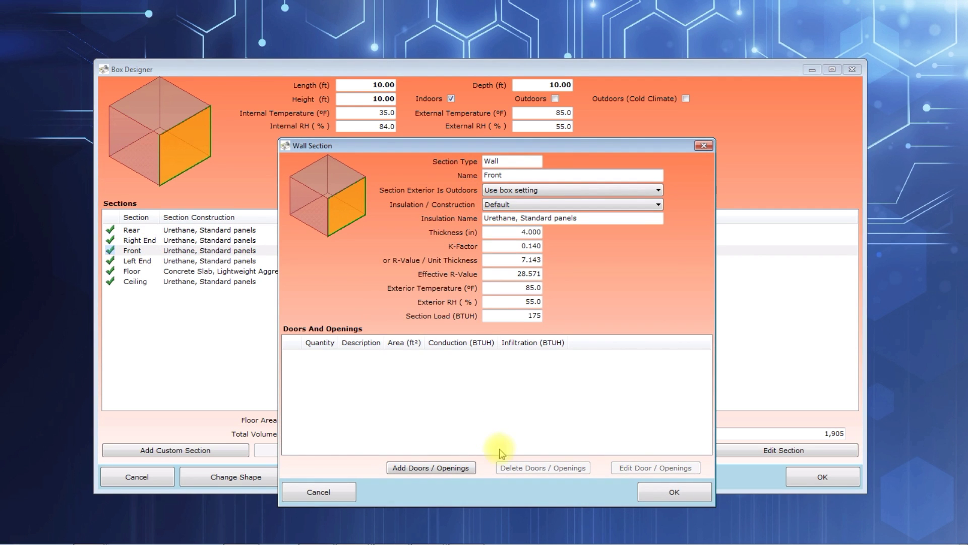
pyautogui.click(406, 469)
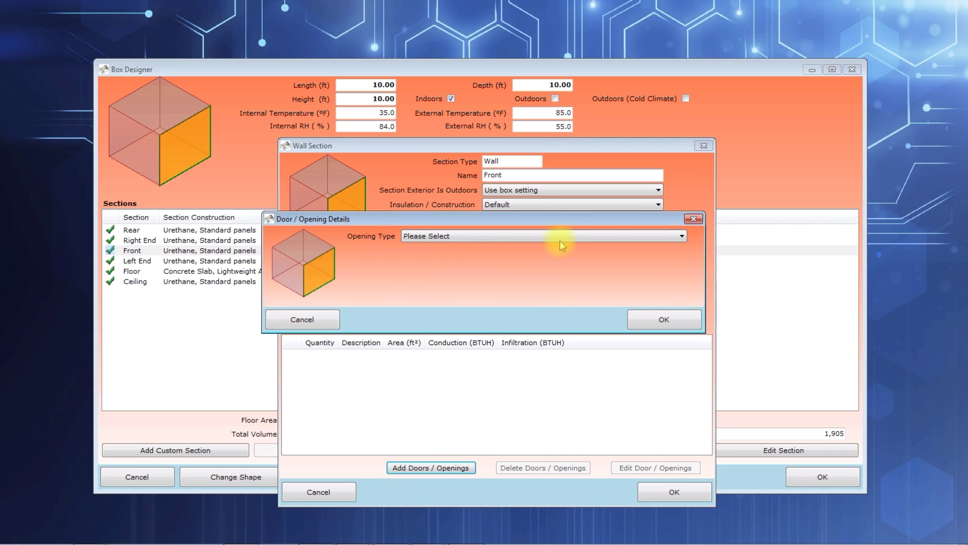
pyautogui.click(681, 237)
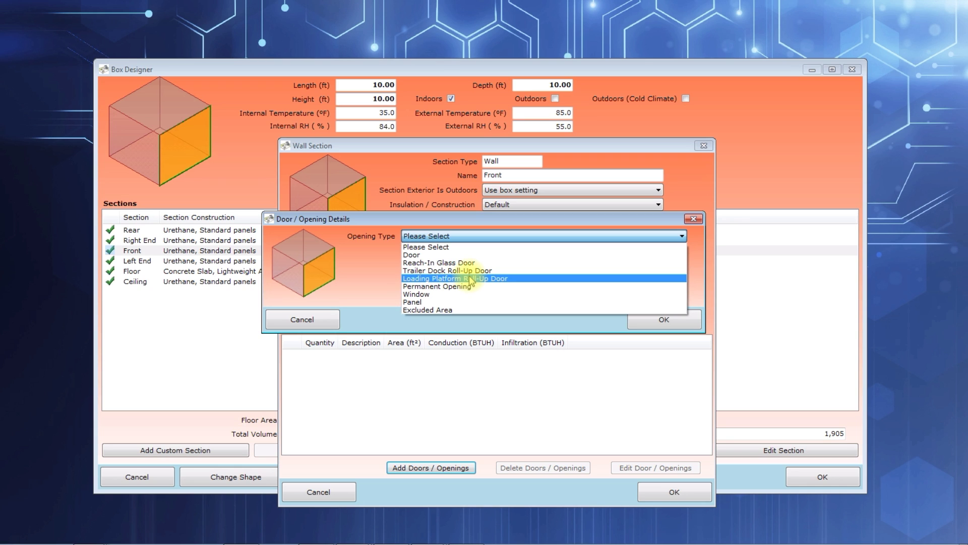
pyautogui.click(443, 256)
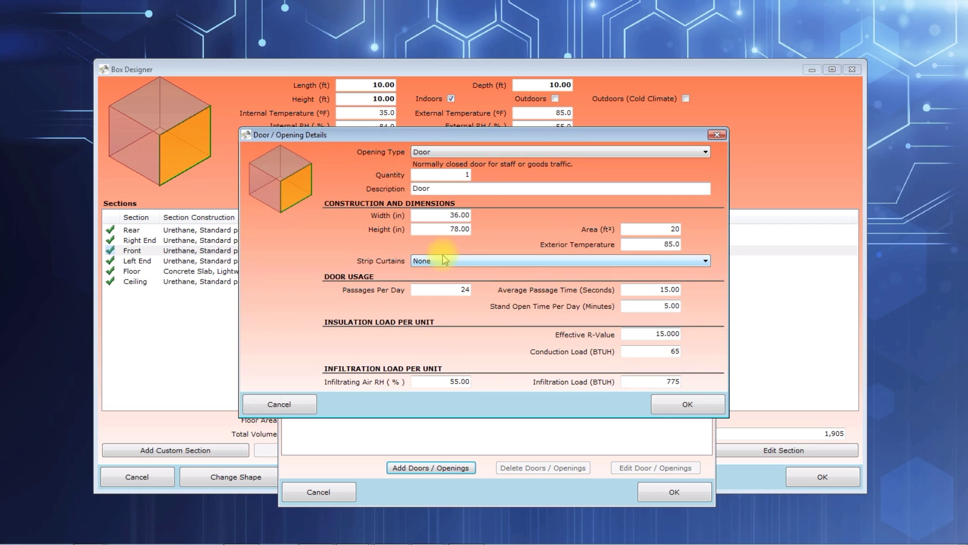
# Step: Review the door's quantity, exterior temperature, strip curtain choices, usage figures, effective R-value, conduction load and infiltration load
pyautogui.click(454, 175)
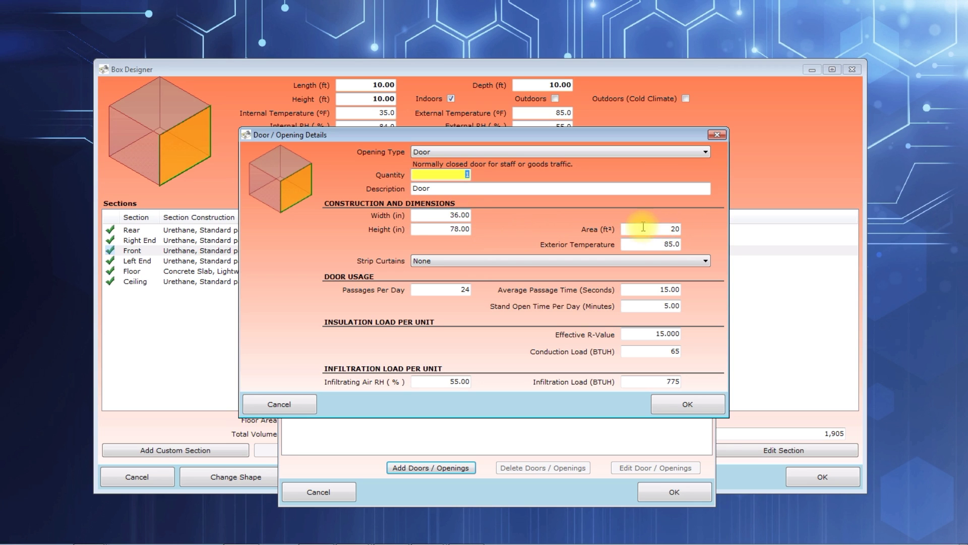
pyautogui.click(676, 244)
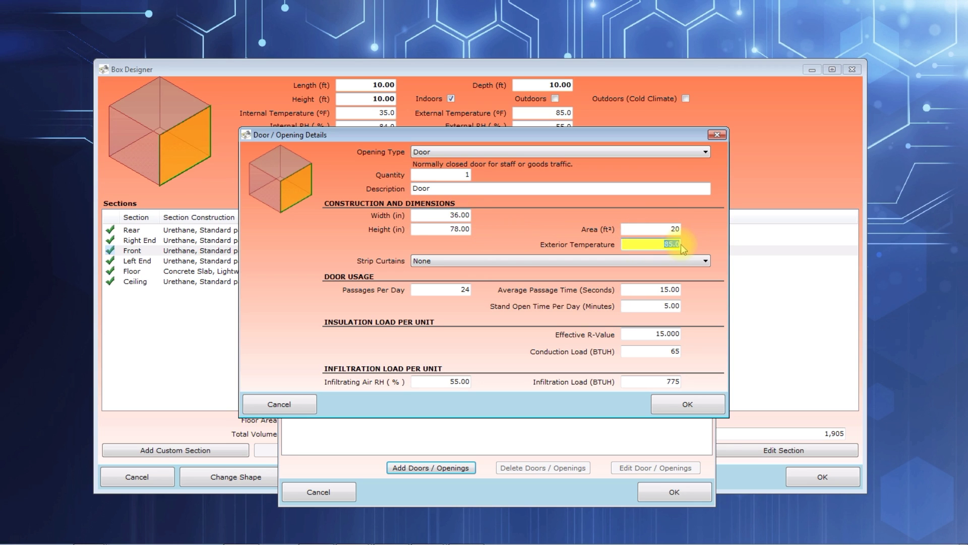
pyautogui.click(705, 262)
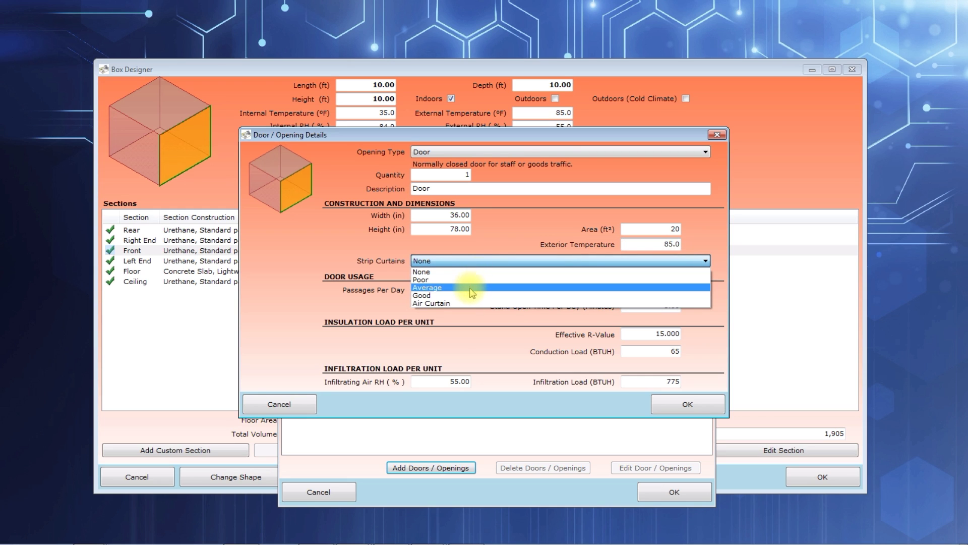
pyautogui.click(363, 308)
pyautogui.click(446, 289)
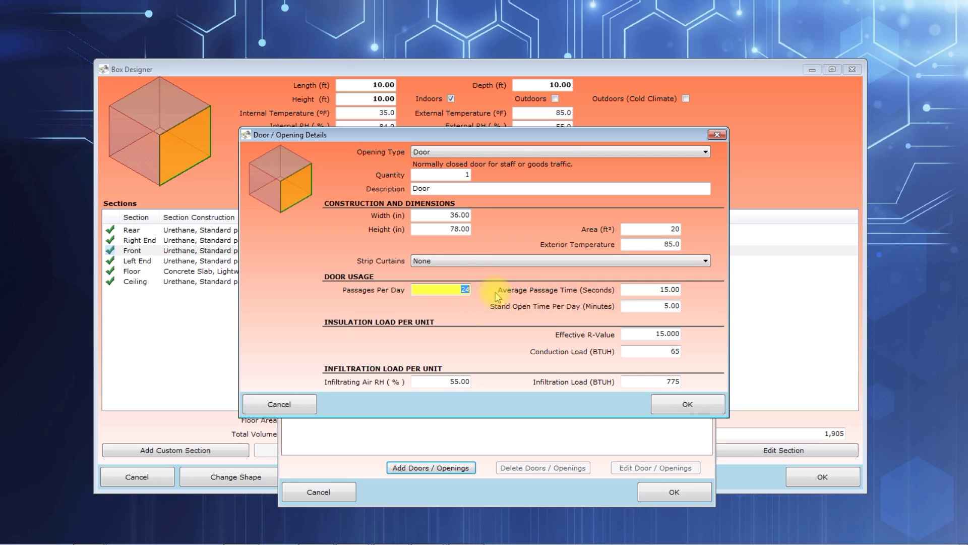
pyautogui.click(657, 289)
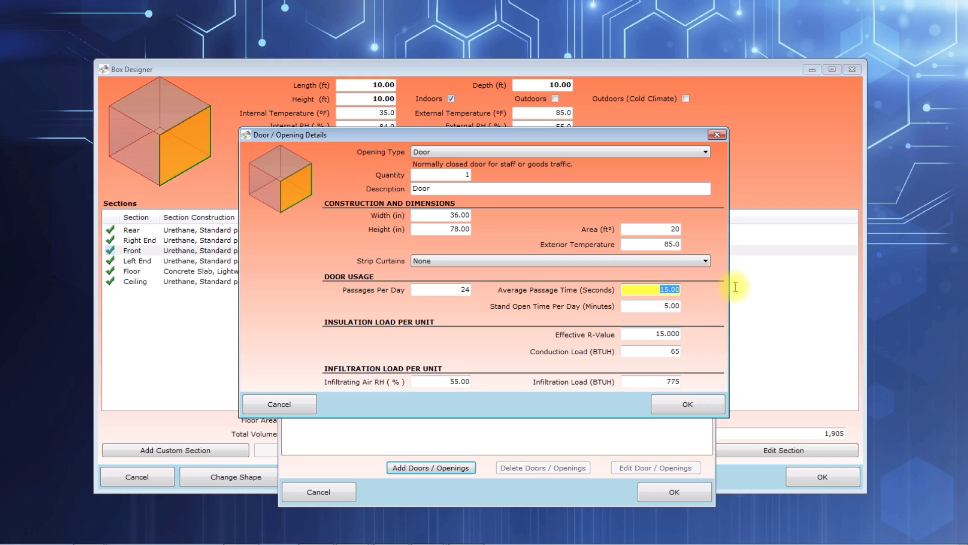
pyautogui.click(664, 306)
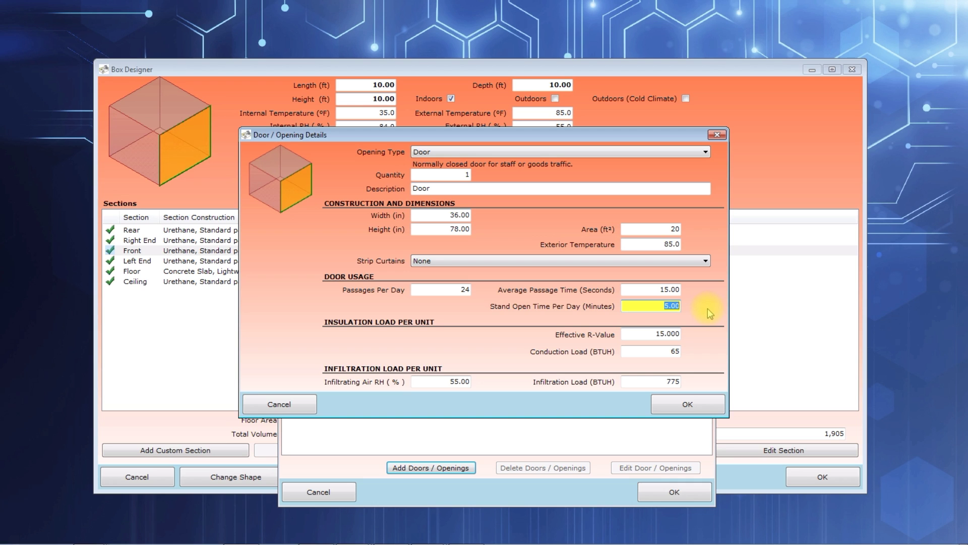
pyautogui.click(655, 334)
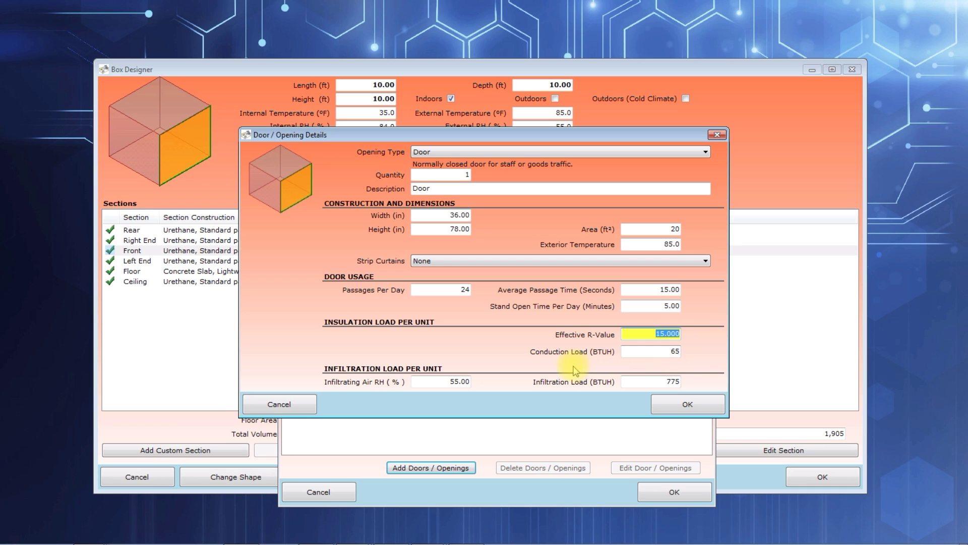
pyautogui.click(680, 353)
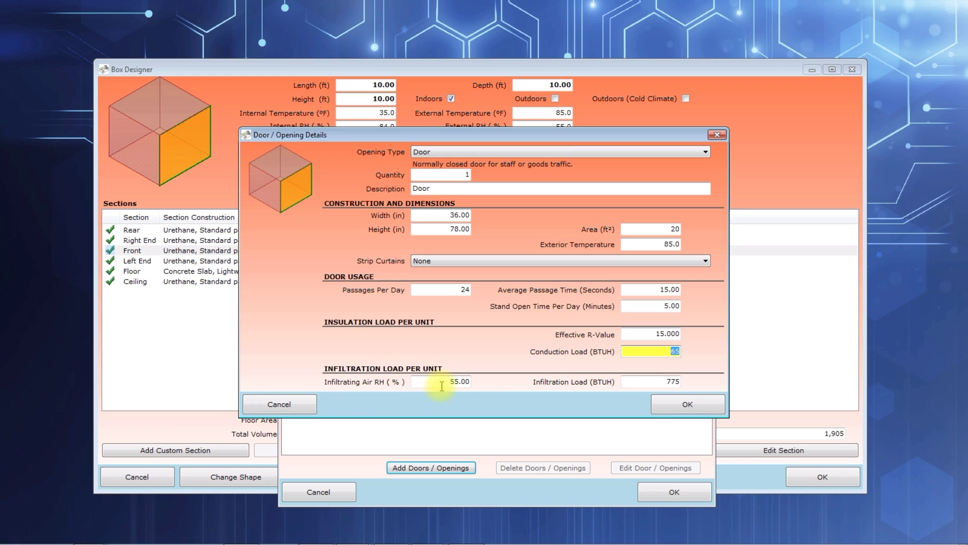
pyautogui.click(634, 382)
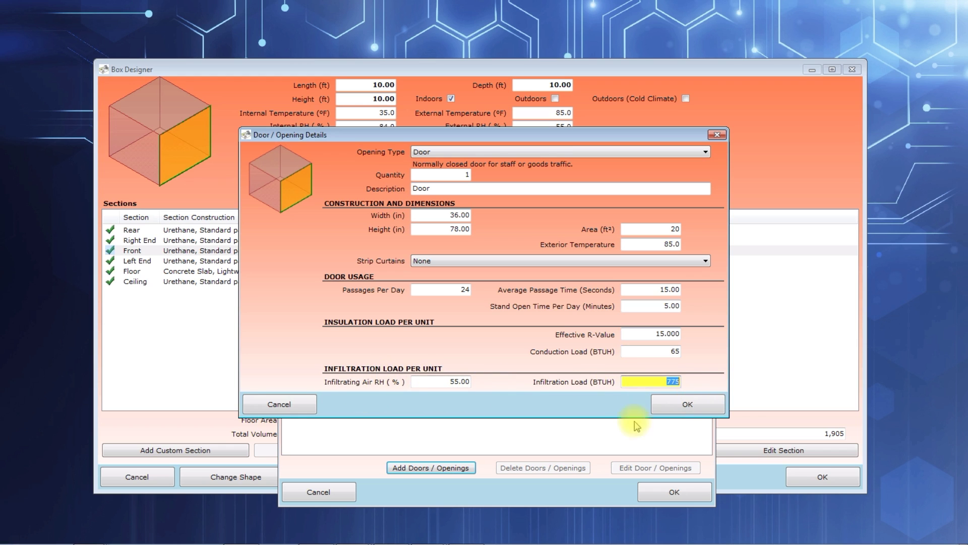
# Step: Accept the door with its default values and save the front wall section
pyautogui.click(684, 403)
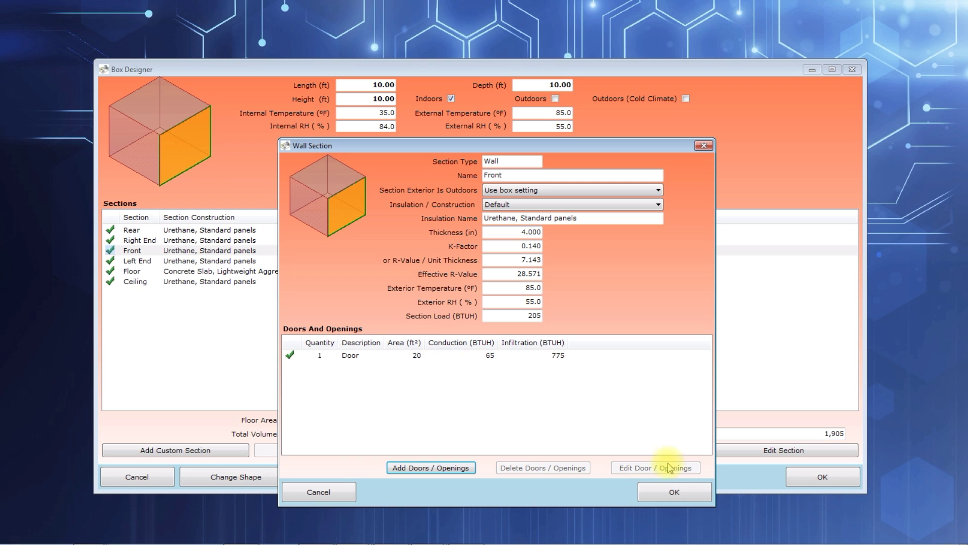
pyautogui.click(671, 493)
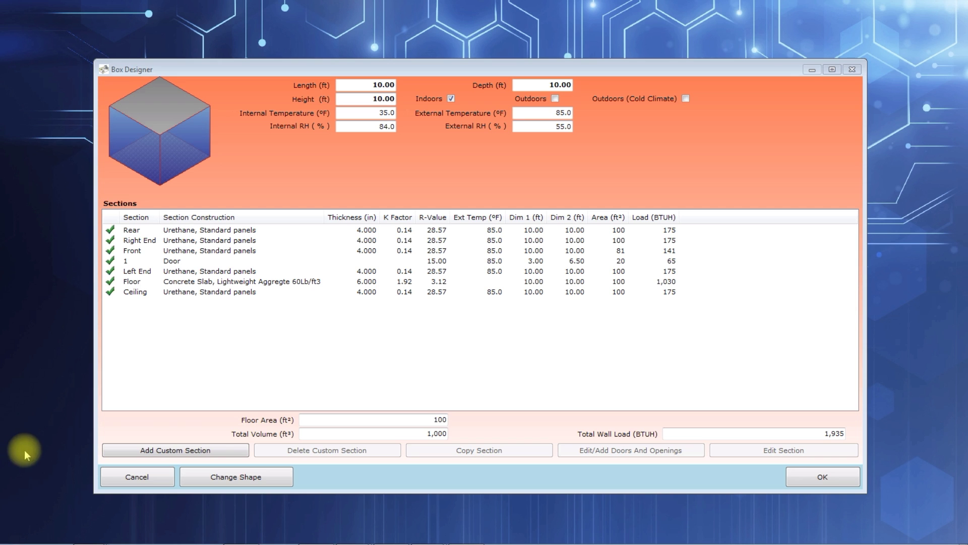
# Step: Change the box shape to L-shaped and check which walls its height, length and depth dimensions control
pyautogui.click(214, 477)
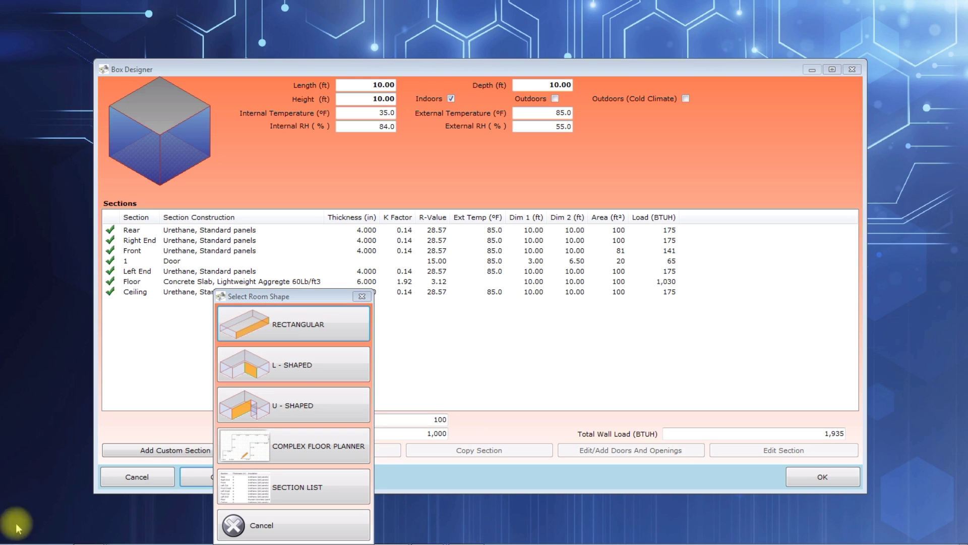
pyautogui.click(297, 373)
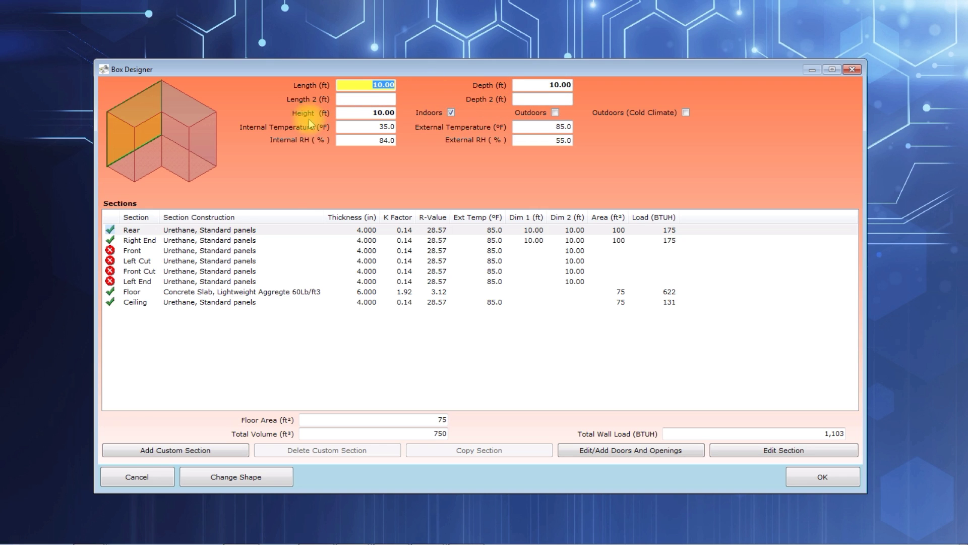
pyautogui.click(368, 113)
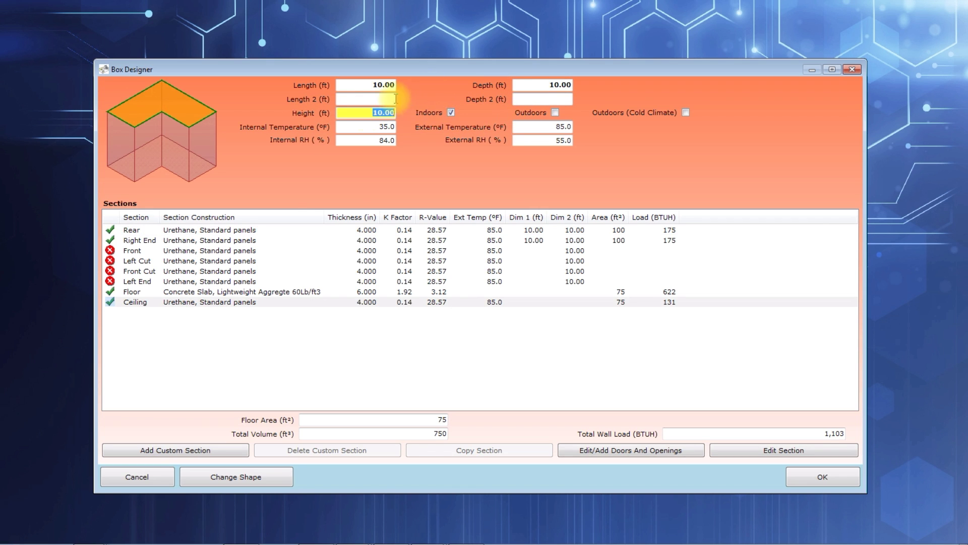
pyautogui.click(361, 85)
pyautogui.click(368, 101)
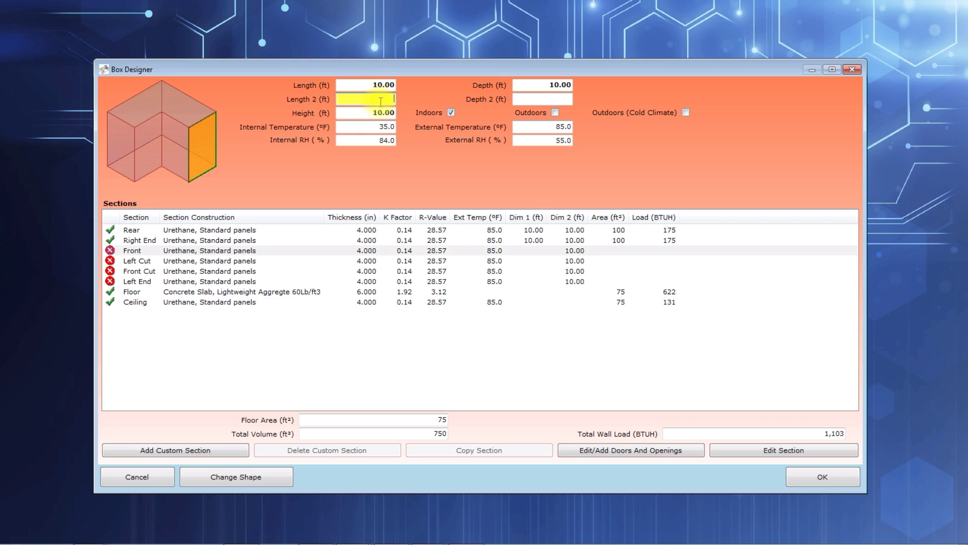
pyautogui.click(536, 85)
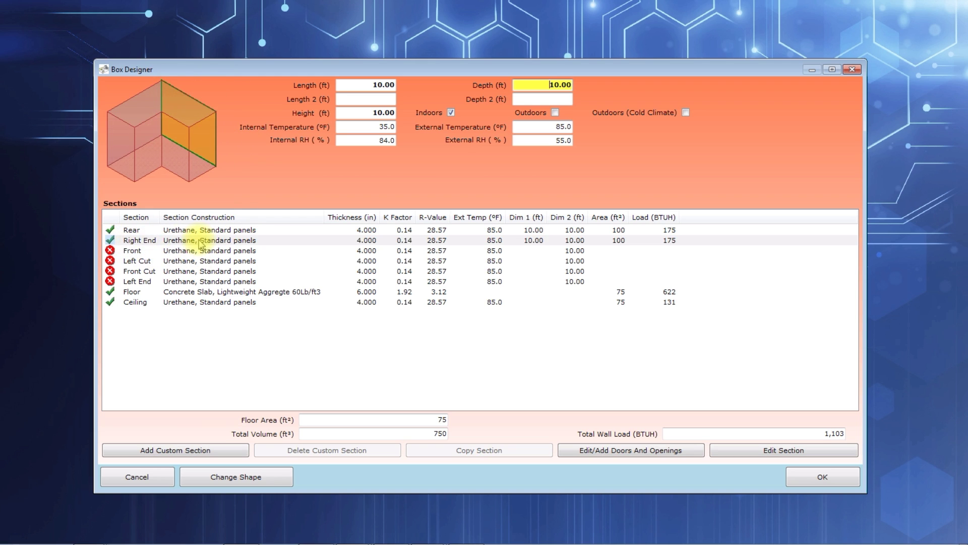
pyautogui.click(363, 85)
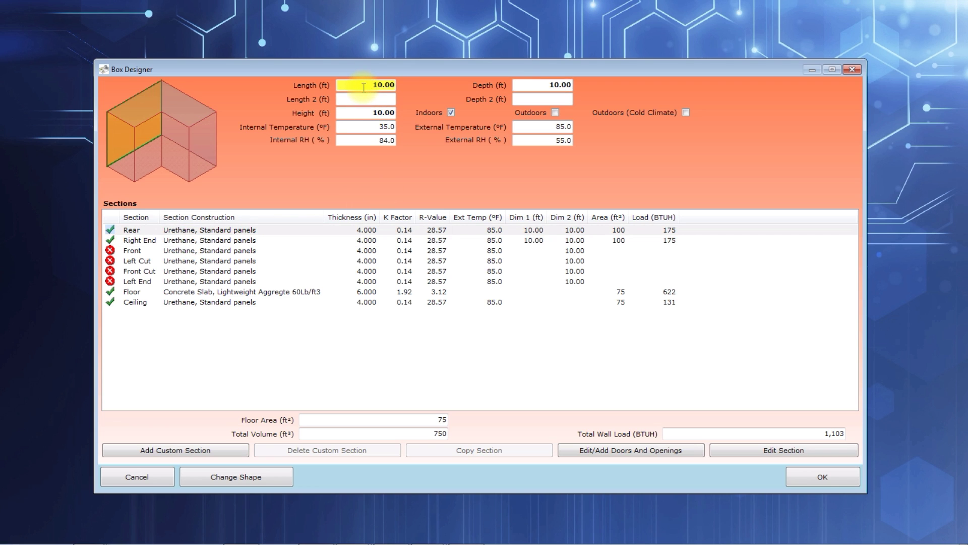
pyautogui.click(387, 98)
pyautogui.click(532, 84)
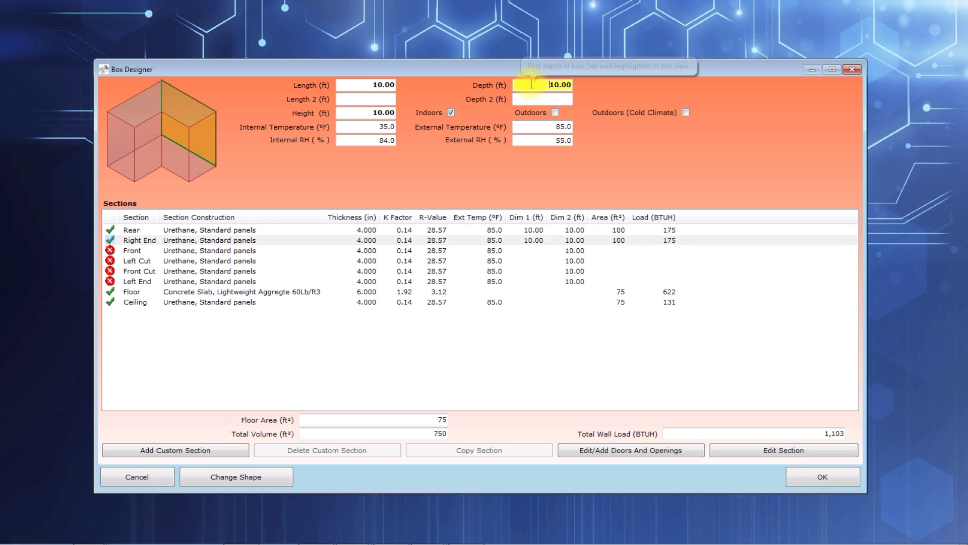
# Step: Set the L-shaped box's main length and depth to 20 ft each
pyautogui.click(386, 85)
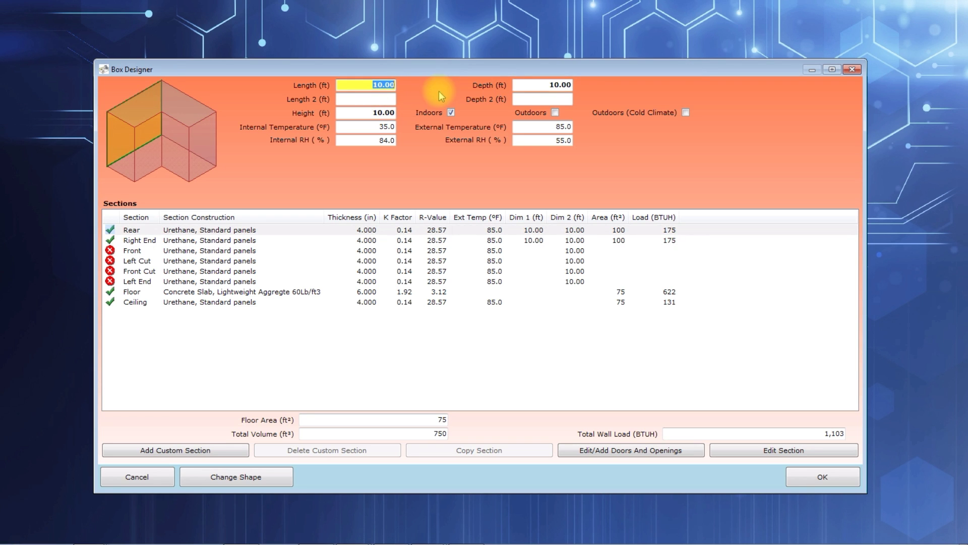
pyautogui.write('20')
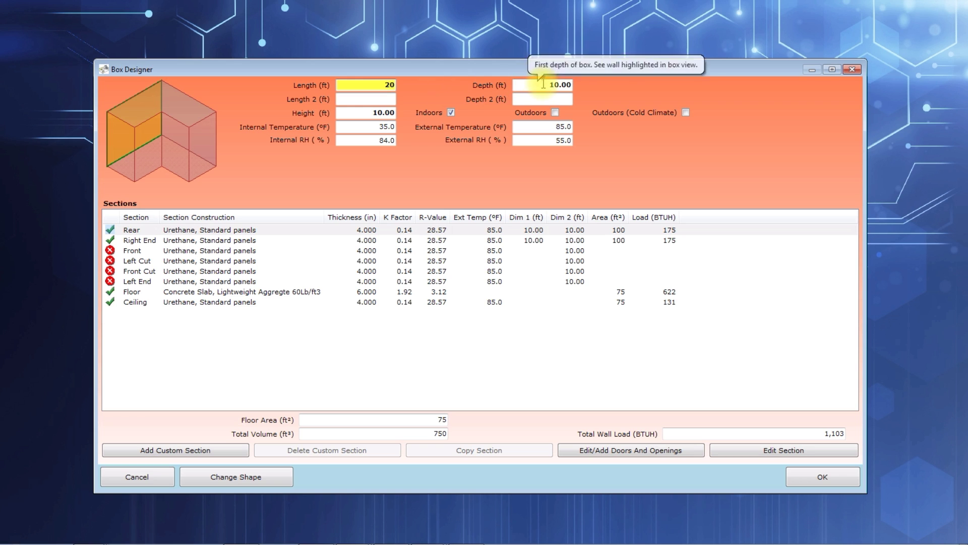
pyautogui.click(543, 85)
pyautogui.write('20')
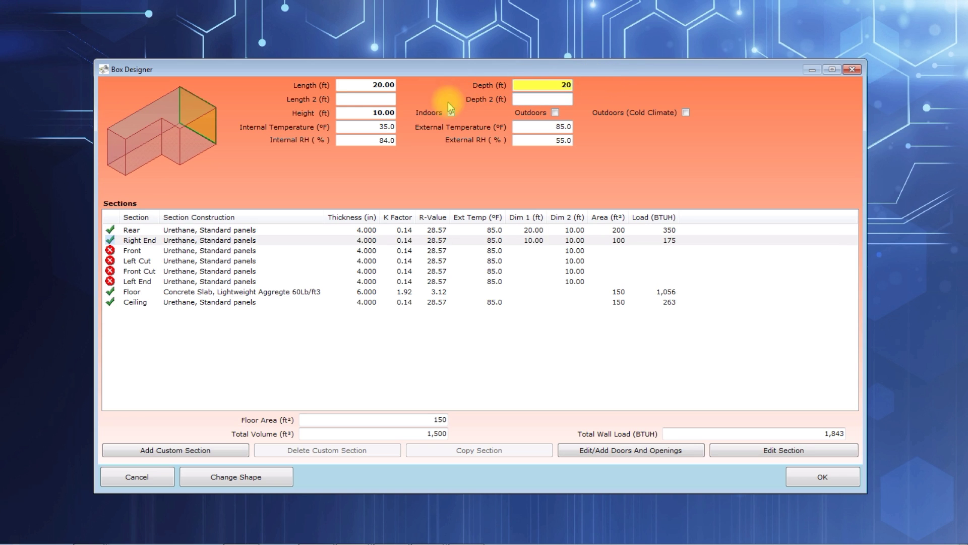
# Step: Set the L-shaped box's second length to 10 ft and its second depth to 8 ft
pyautogui.click(378, 99)
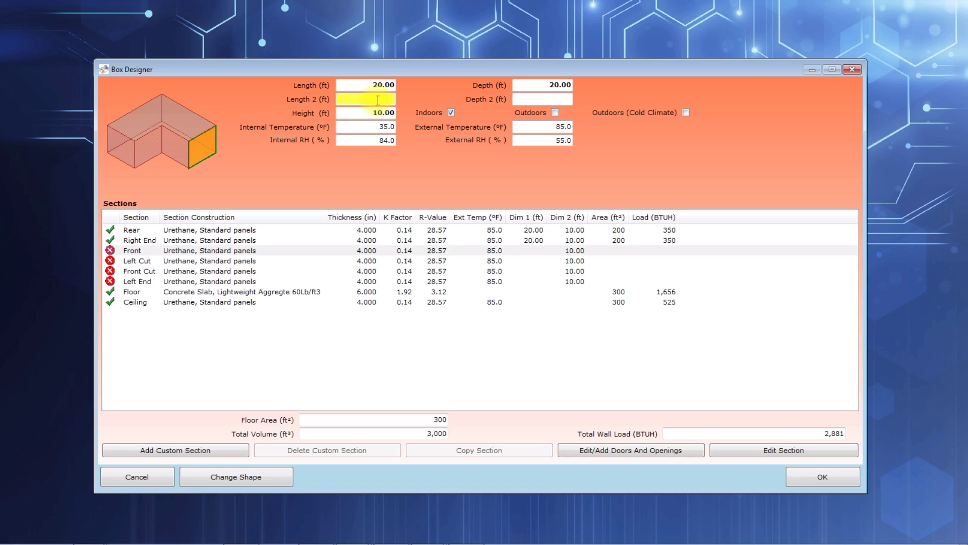
pyautogui.write('10')
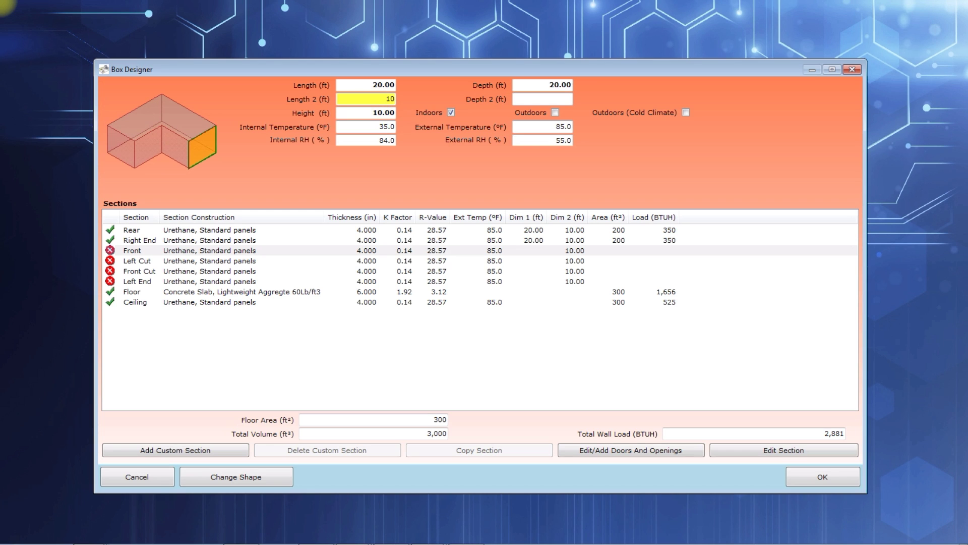
pyautogui.click(531, 99)
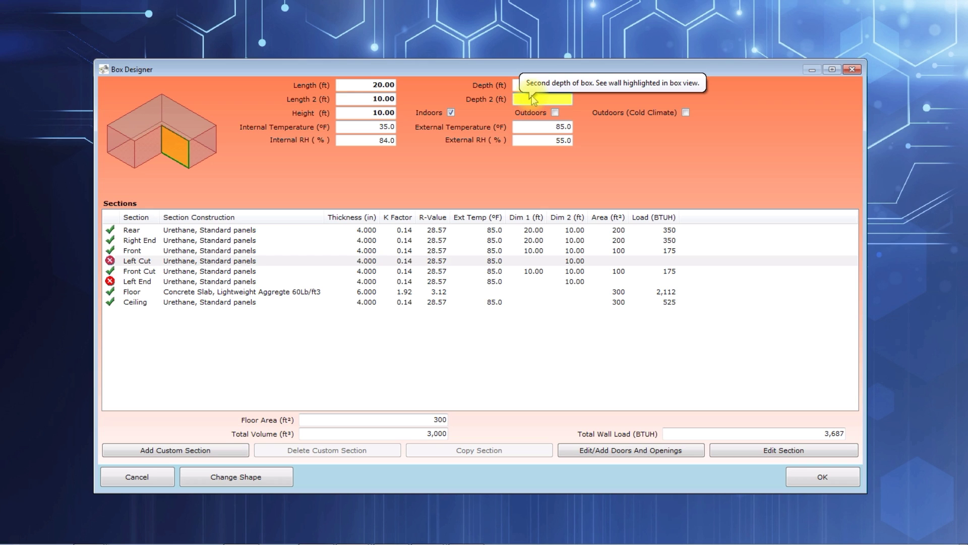
pyautogui.write('8')
pyautogui.press('Return')
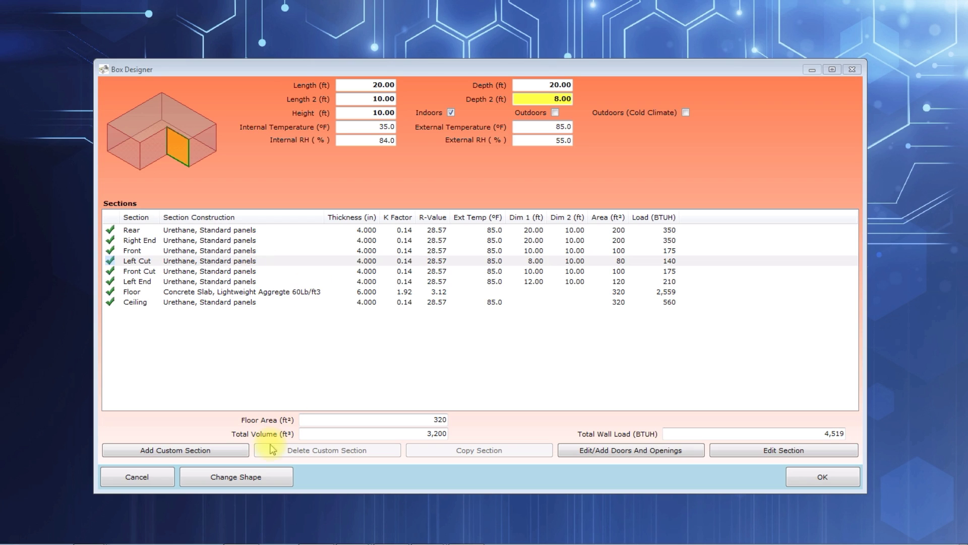
# Step: Change the box shape to U-shaped and set its second length to 20 ft
pyautogui.click(229, 480)
pyautogui.click(300, 409)
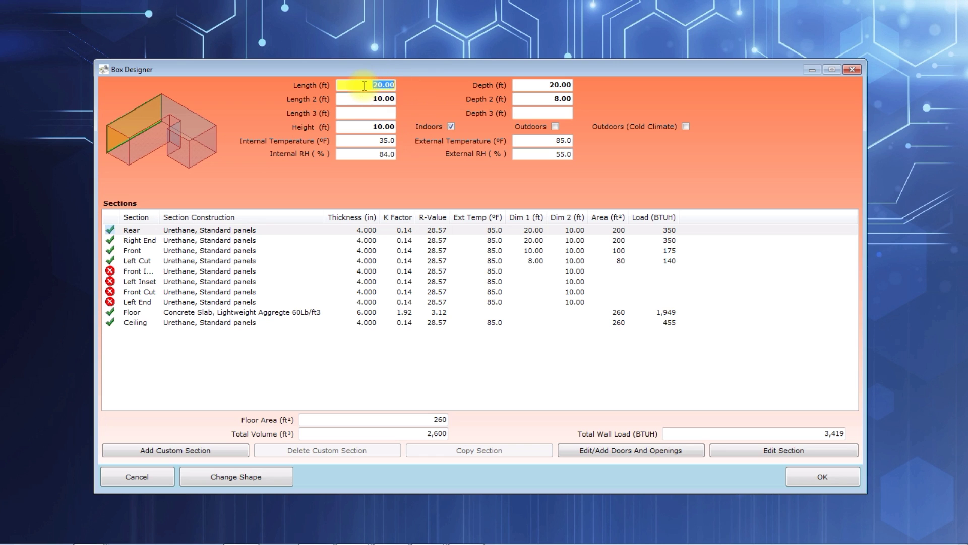
pyautogui.click(559, 86)
pyautogui.click(367, 98)
pyautogui.write('20')
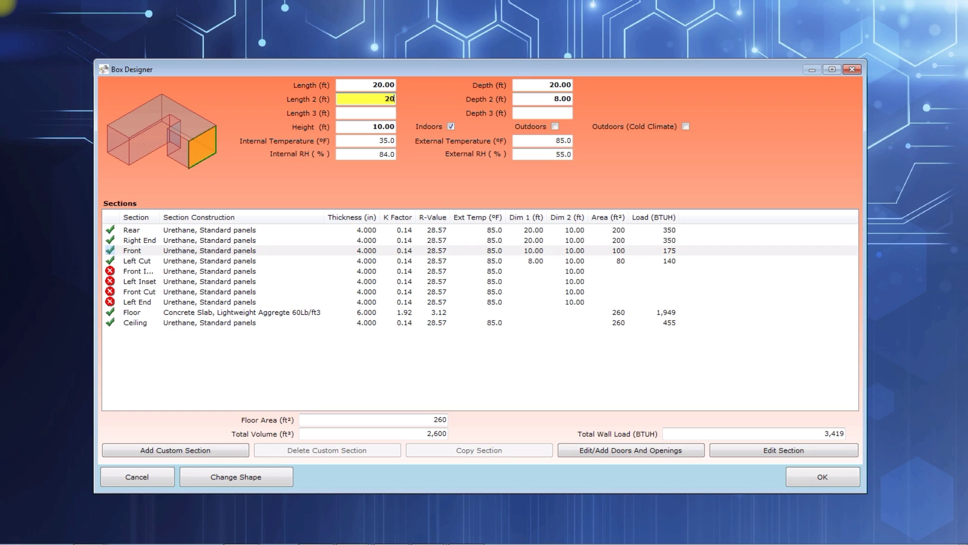
pyautogui.press('Return')
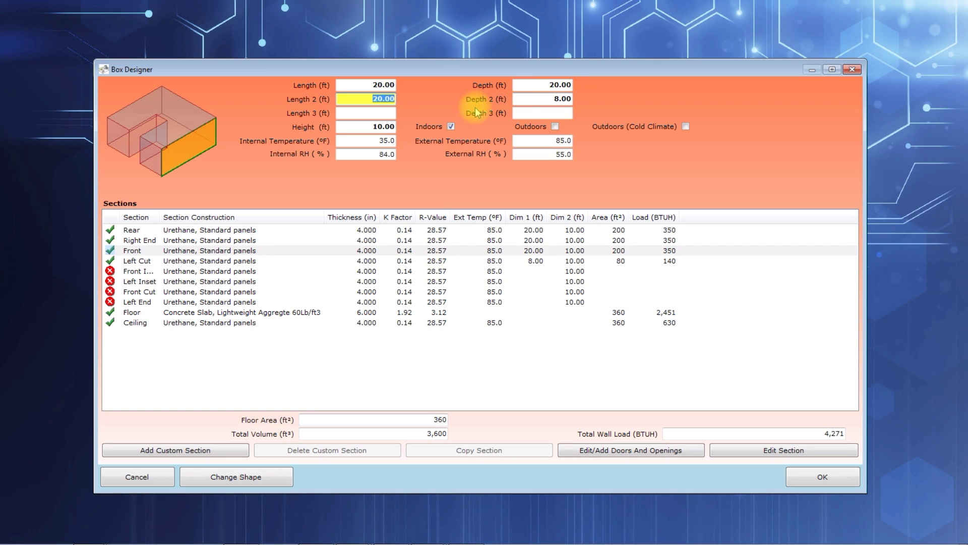
# Step: Set the U-shaped box's third length to 15 ft and its third depth to 6 ft
pyautogui.click(538, 98)
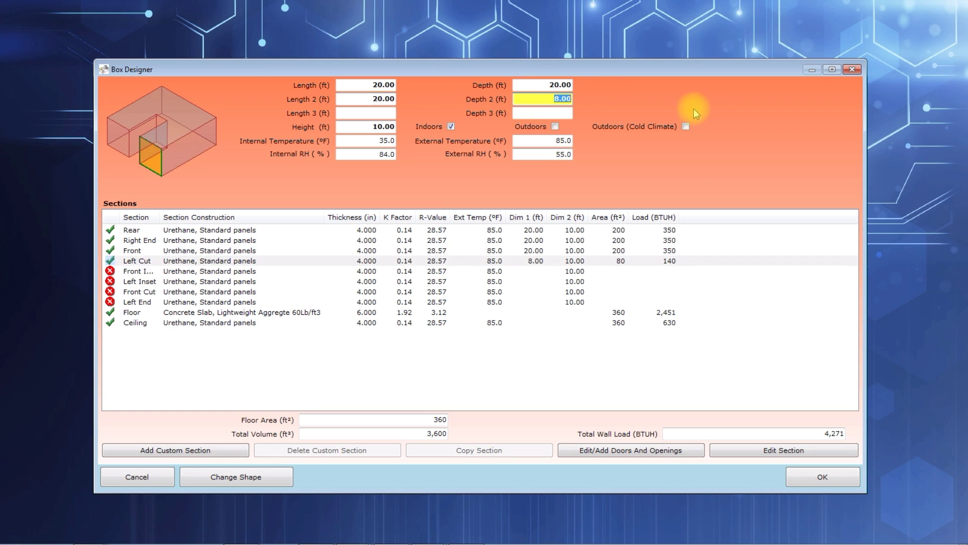
pyautogui.click(381, 111)
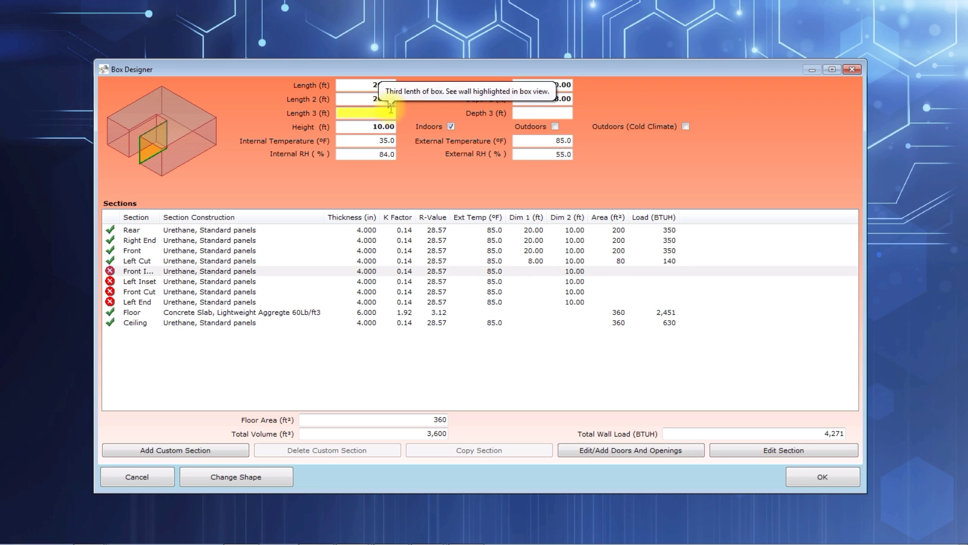
pyautogui.write('15')
pyautogui.click(533, 116)
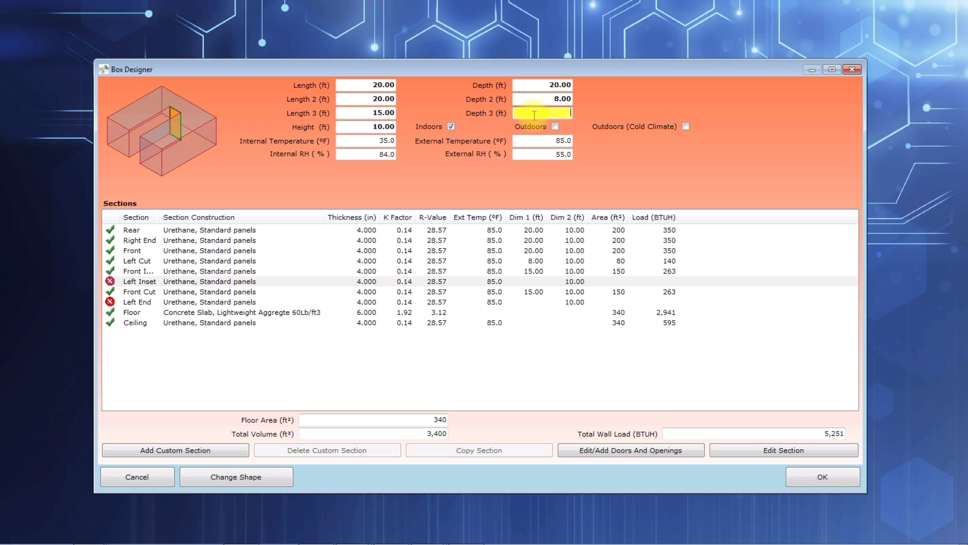
pyautogui.press('Return')
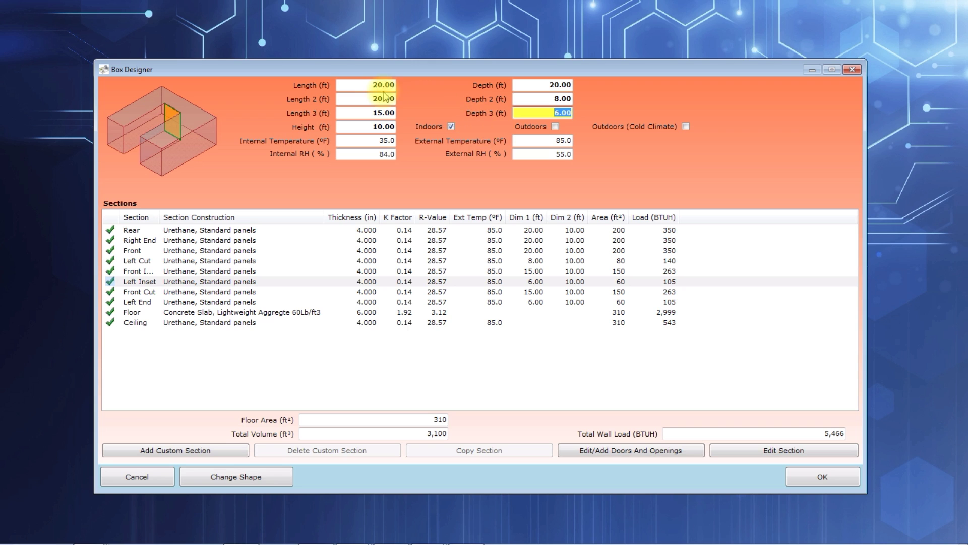
# Step: Try a third length of 30 ft on the U-shaped box and restore it to 15 ft
pyautogui.click(358, 98)
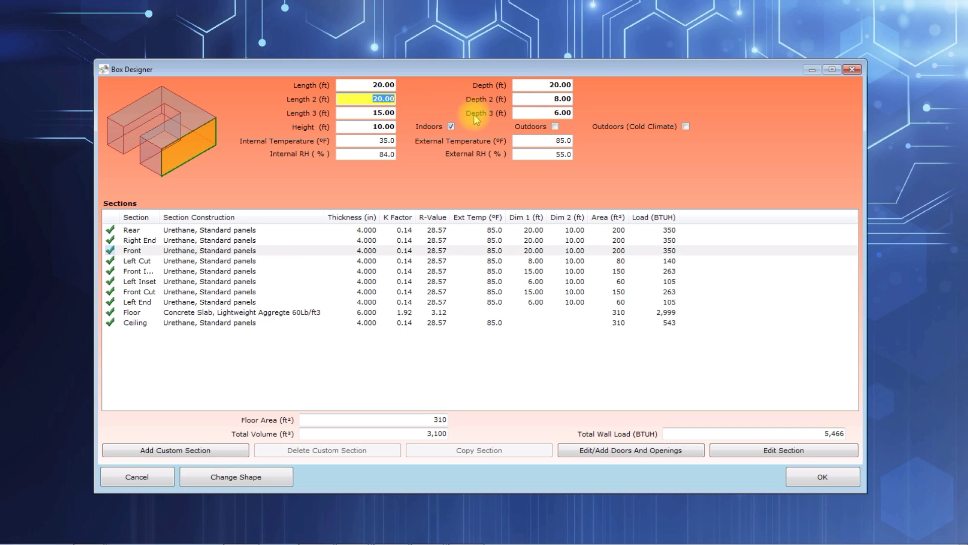
pyautogui.press('Tab')
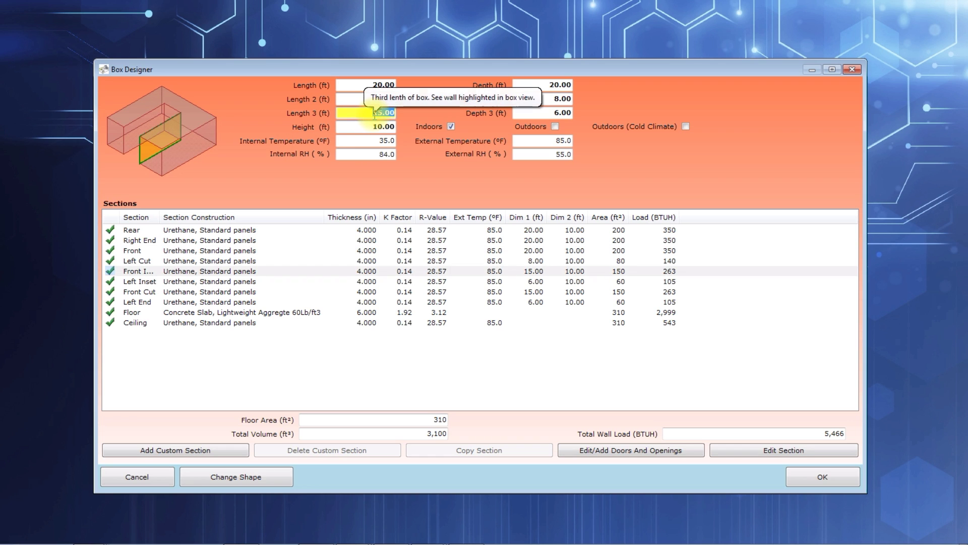
pyautogui.write('30')
pyautogui.press('Return')
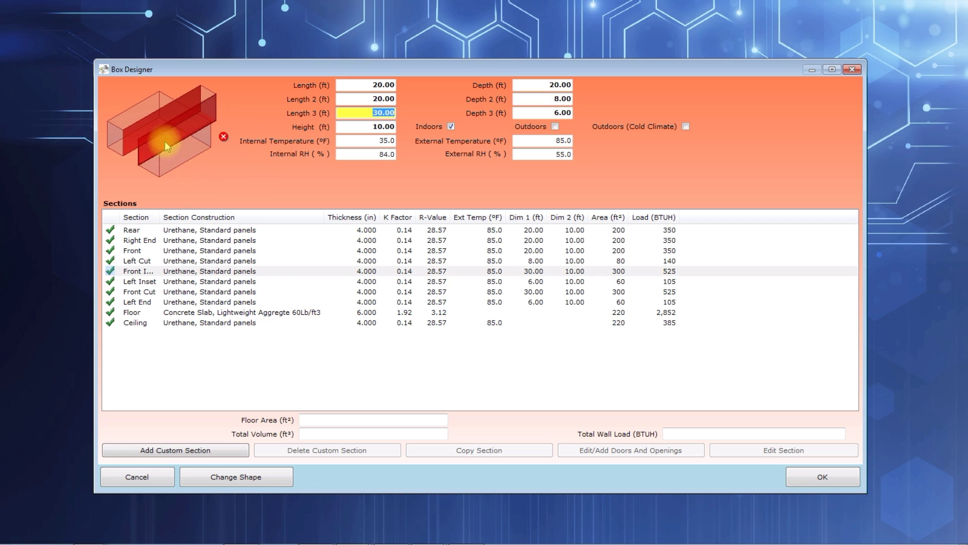
pyautogui.write('15')
pyautogui.click(522, 113)
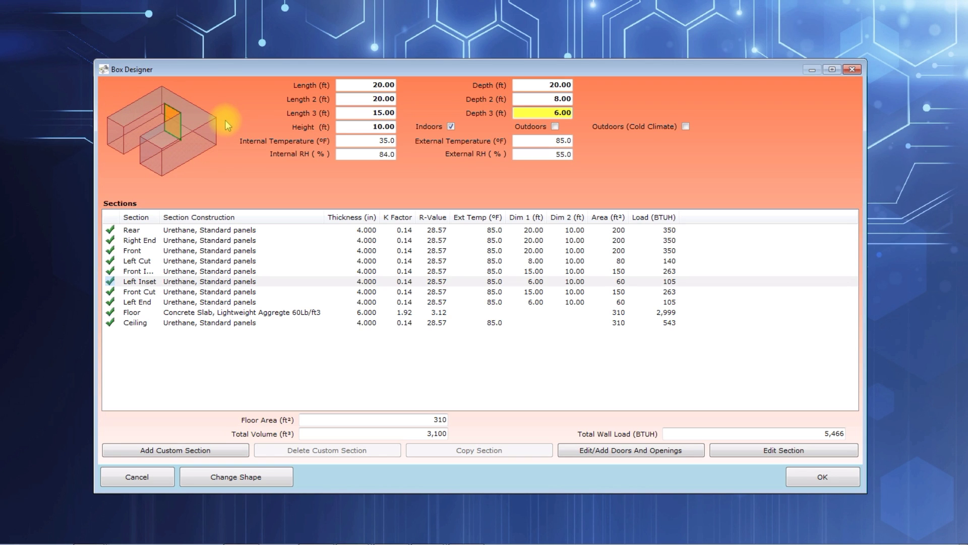
# Step: Go through the wall sections from Rear to Left End to check which wall of the box each one represents
pyautogui.click(150, 232)
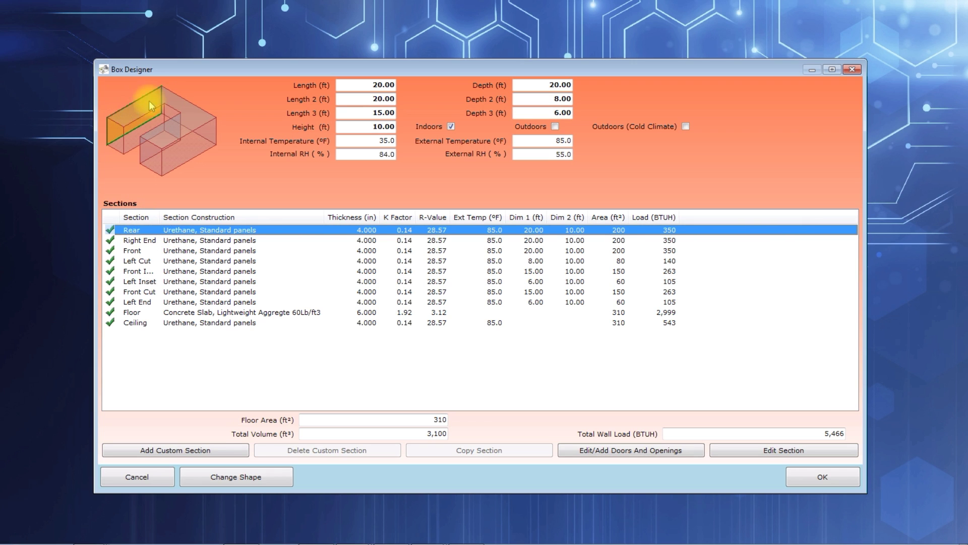
pyautogui.click(151, 241)
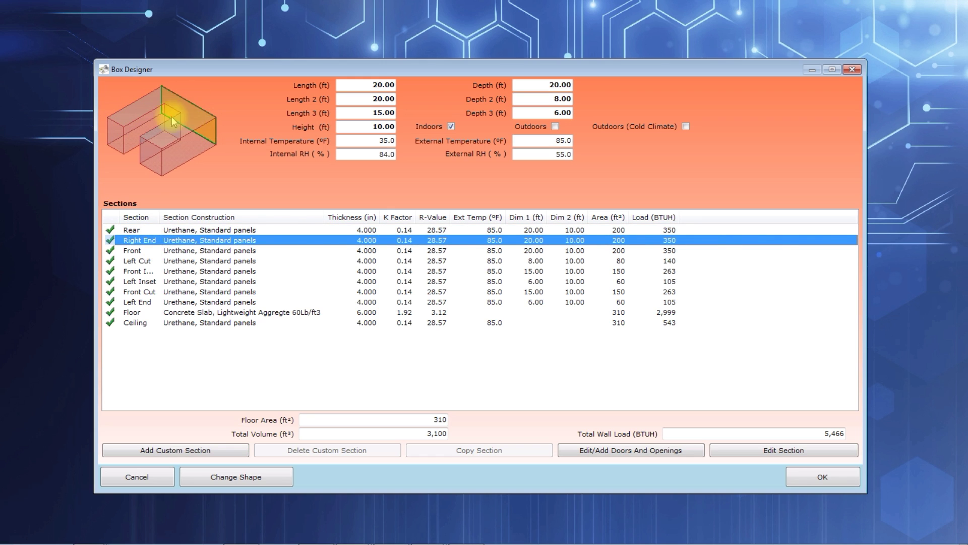
pyautogui.click(153, 251)
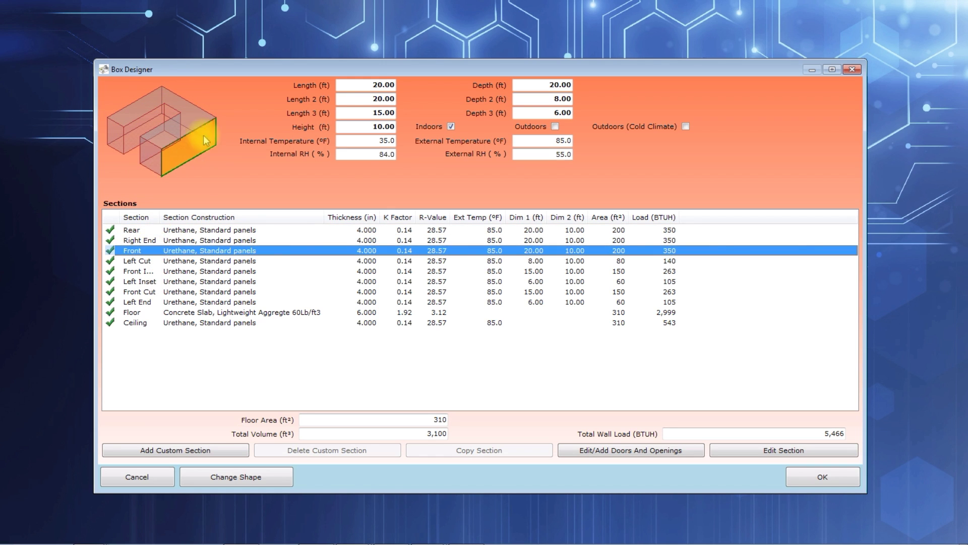
pyautogui.click(159, 261)
pyautogui.click(151, 281)
pyautogui.click(147, 291)
pyautogui.click(144, 301)
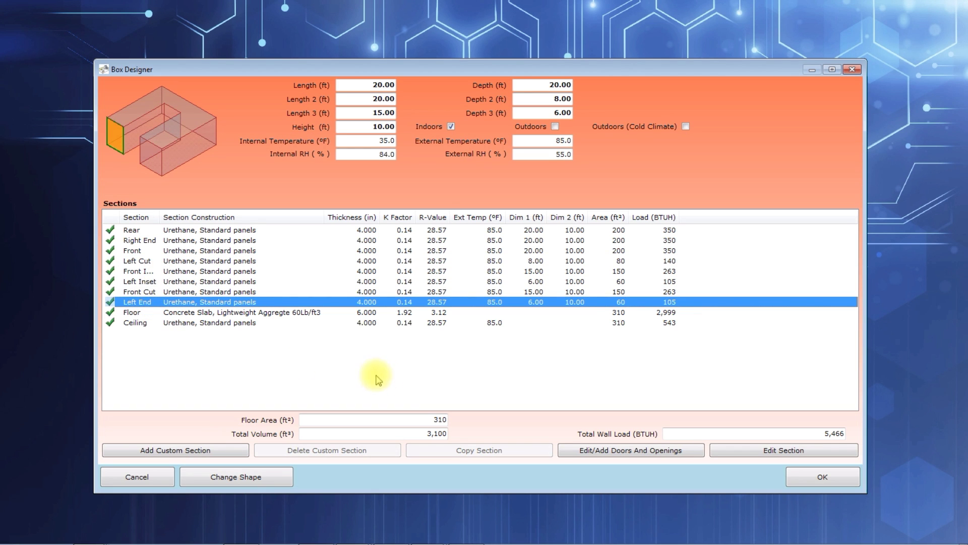
# Step: Accept the U-shaped box design and check the required capacity in the load calculation
pyautogui.click(822, 477)
pyautogui.click(678, 333)
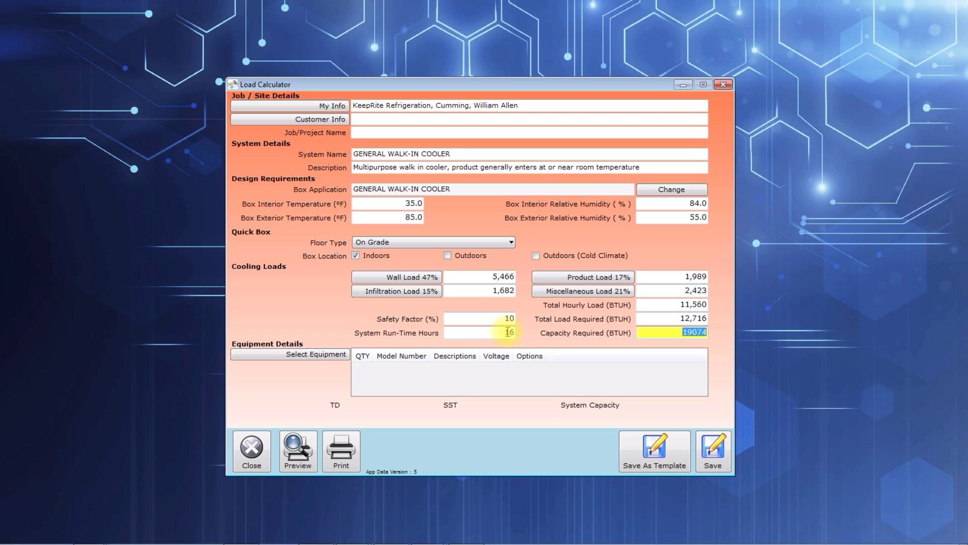
pyautogui.moveTo(509, 332)
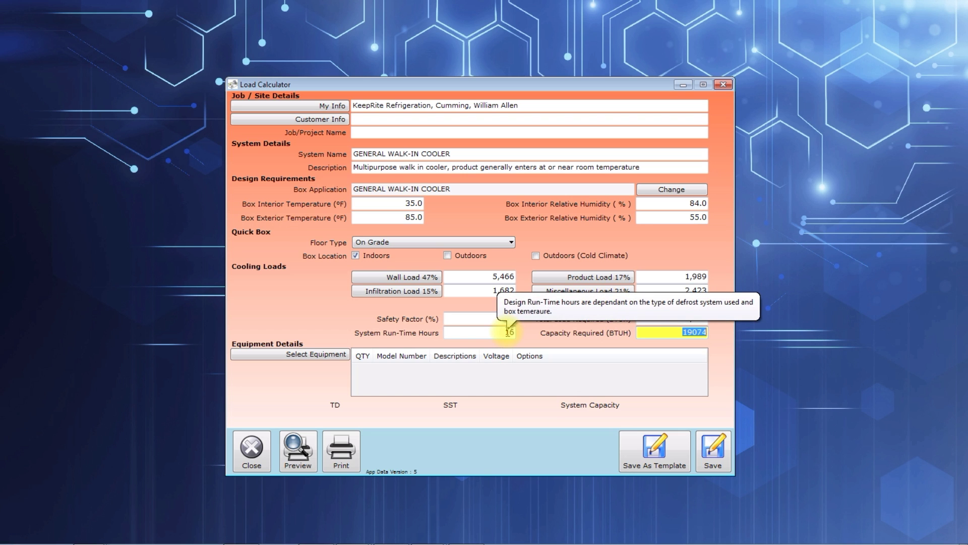